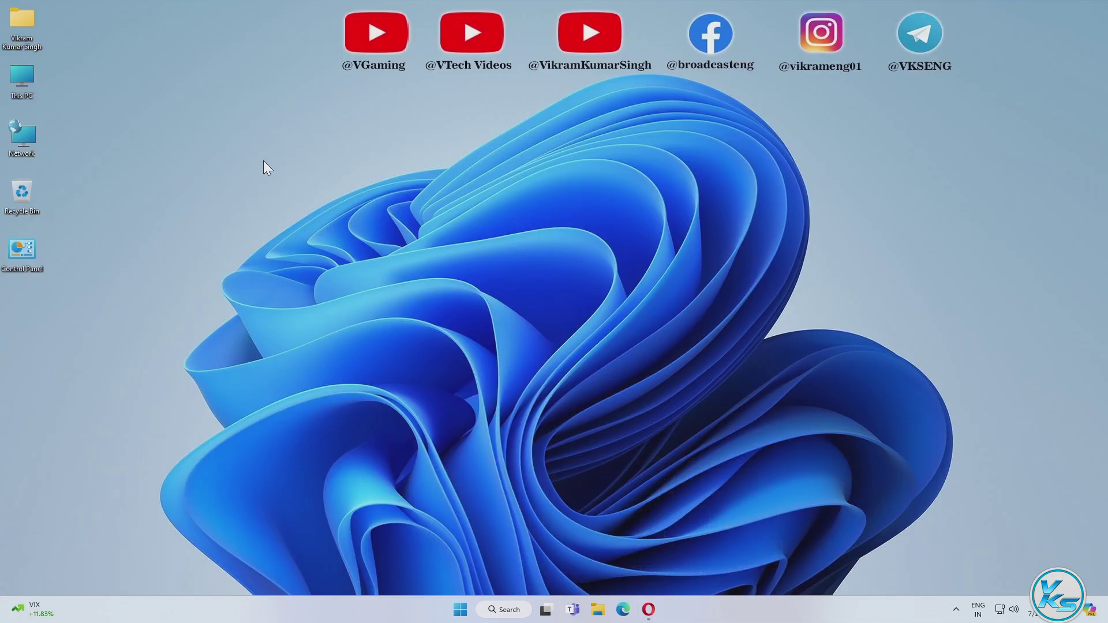
- Switch to the Opera browser, search google.com for "obs studio" and open the official OBS Studio website
click(640, 600)
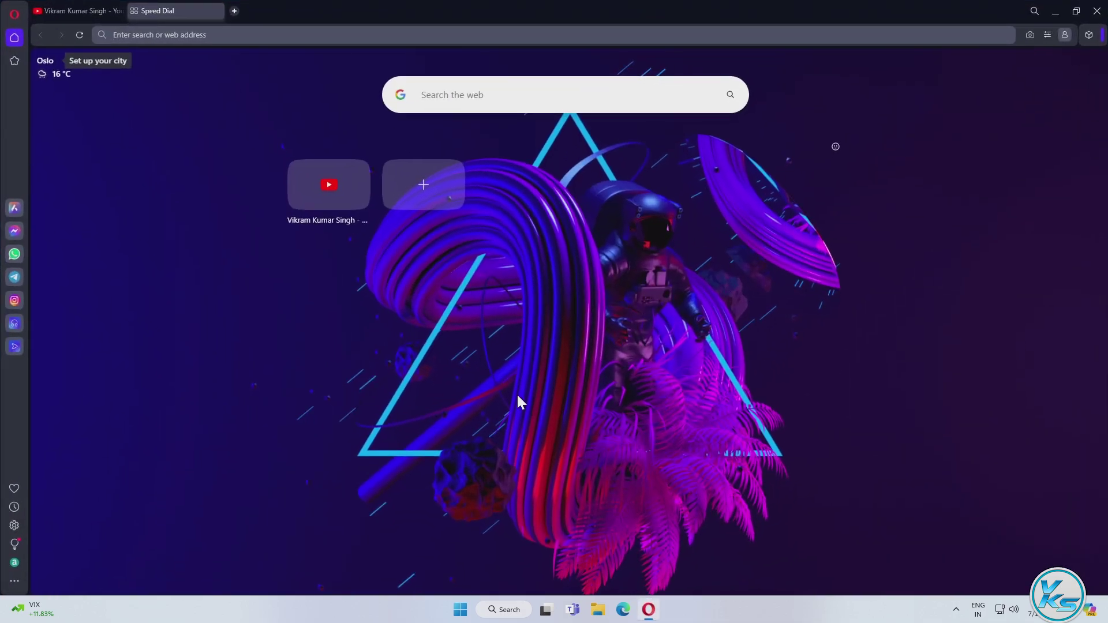
text(google.com)
key(Return)
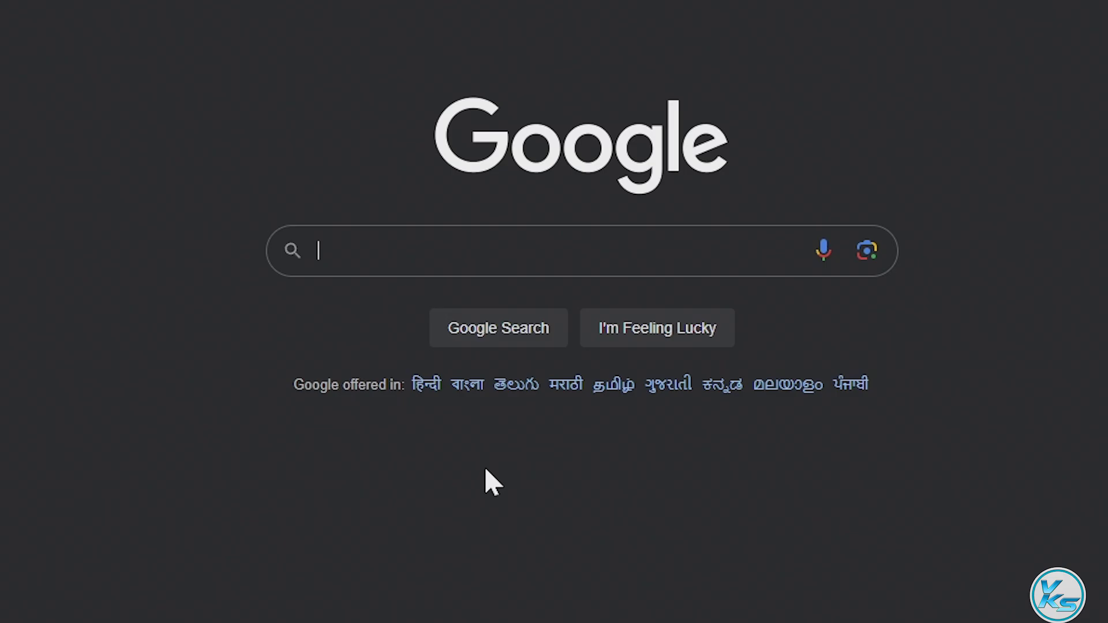
text(obs studio)
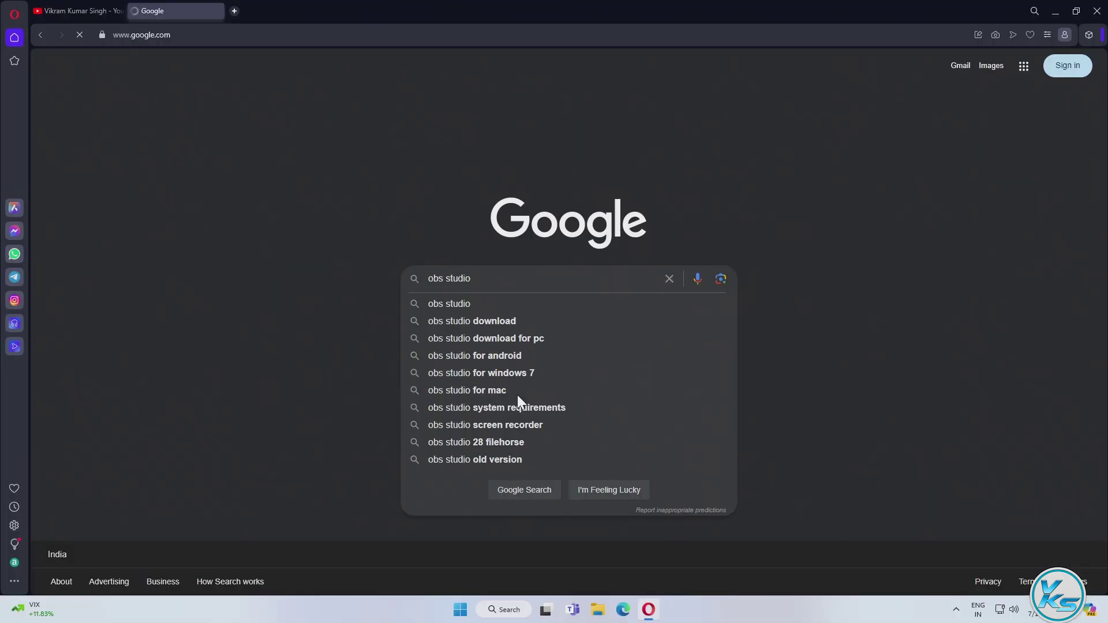
key(Return)
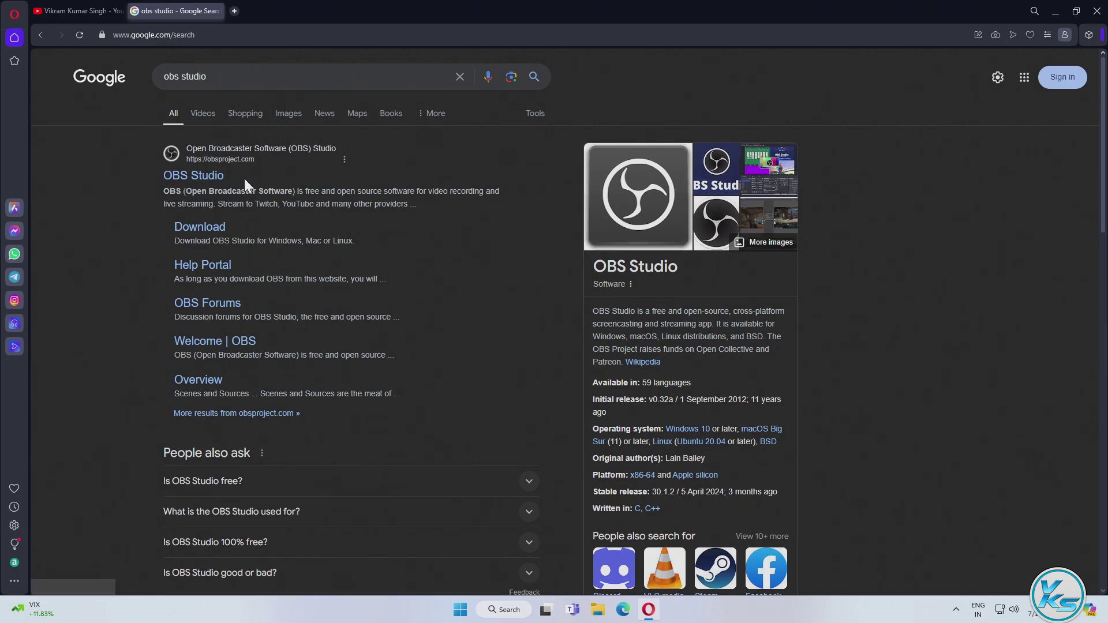
click(183, 181)
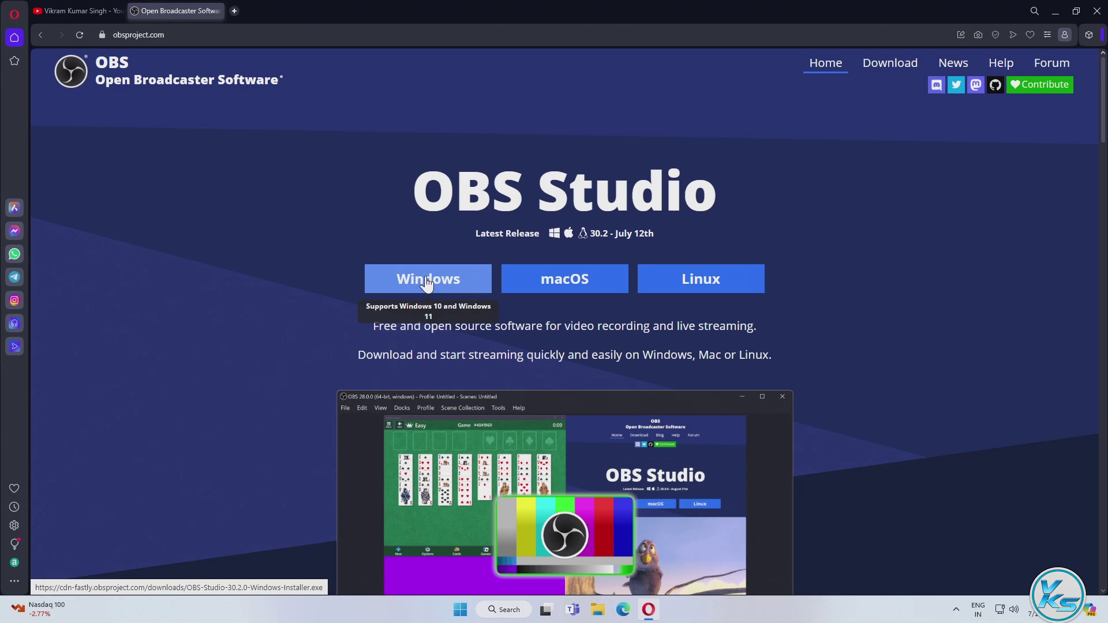
- Download the OBS Studio 30.2 installer for Windows and save it to the Desktop as OBS-Studio-30.2.0-Windows-Installer.exe
click(886, 70)
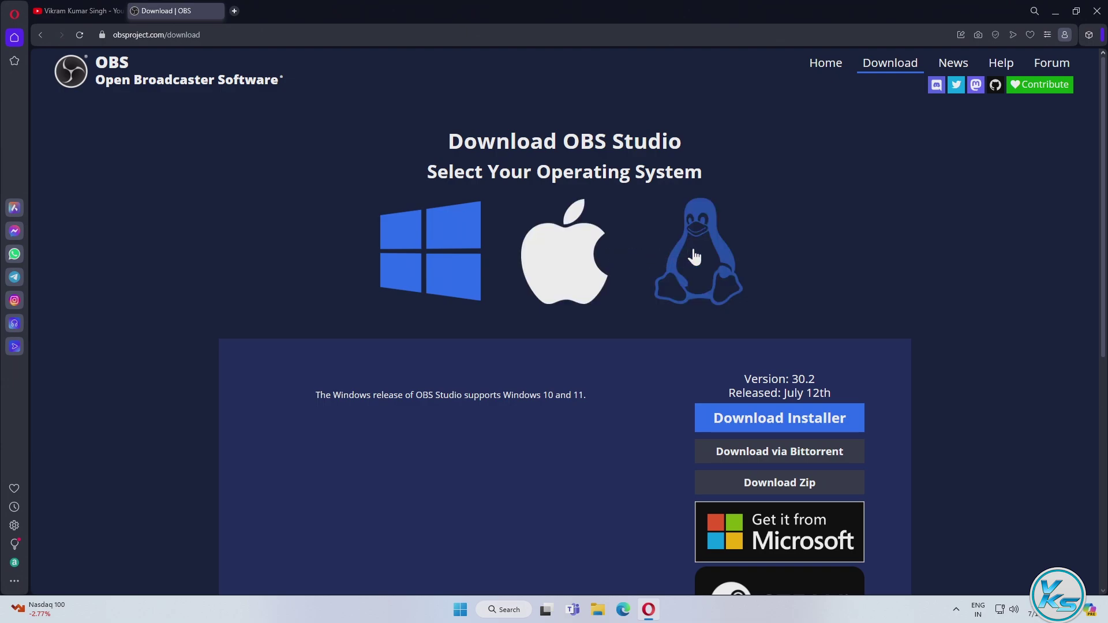
scroll(341, 191, down, 2)
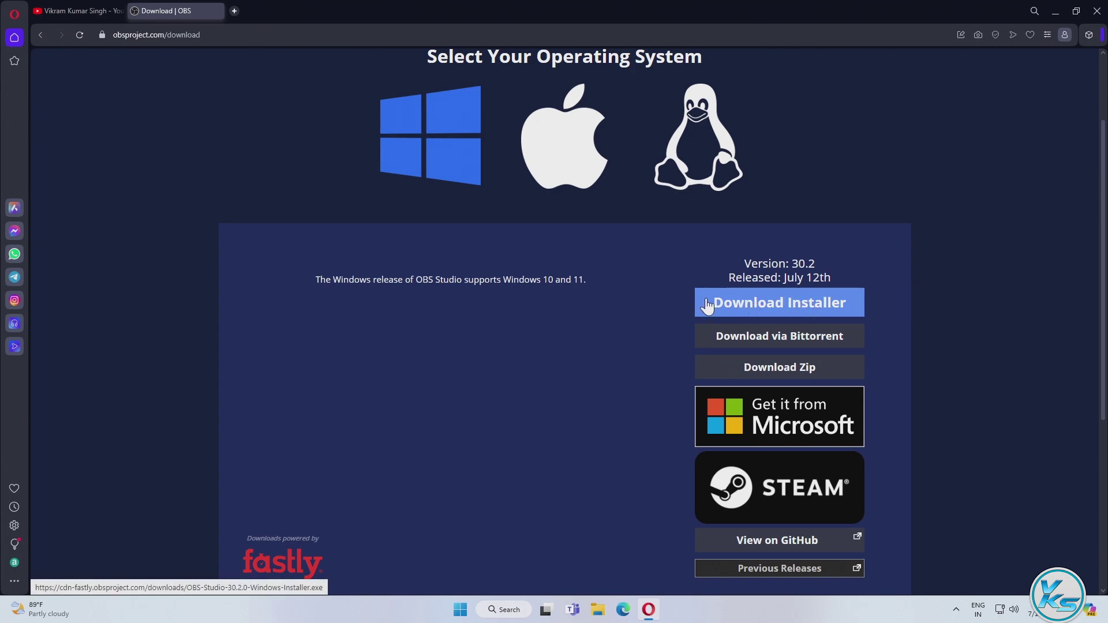
click(773, 306)
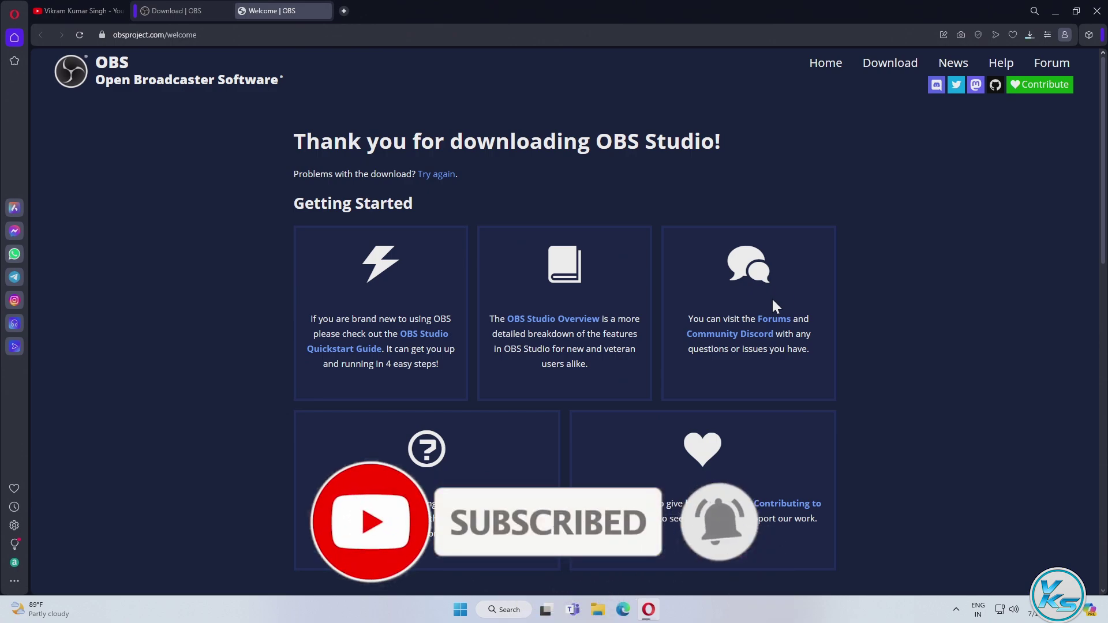
click(427, 178)
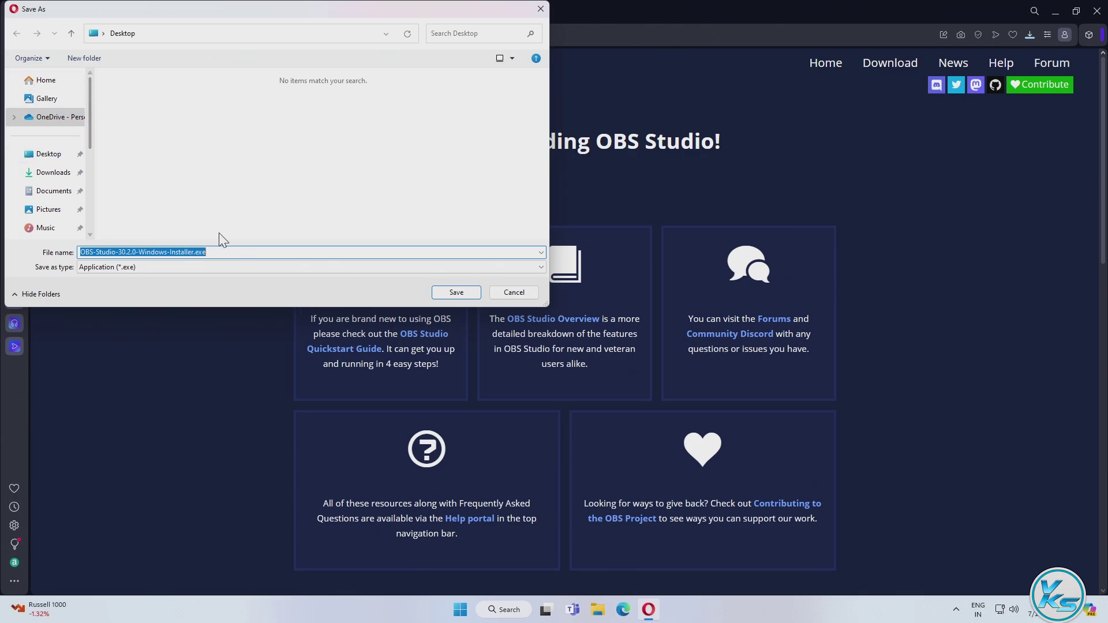
click(456, 296)
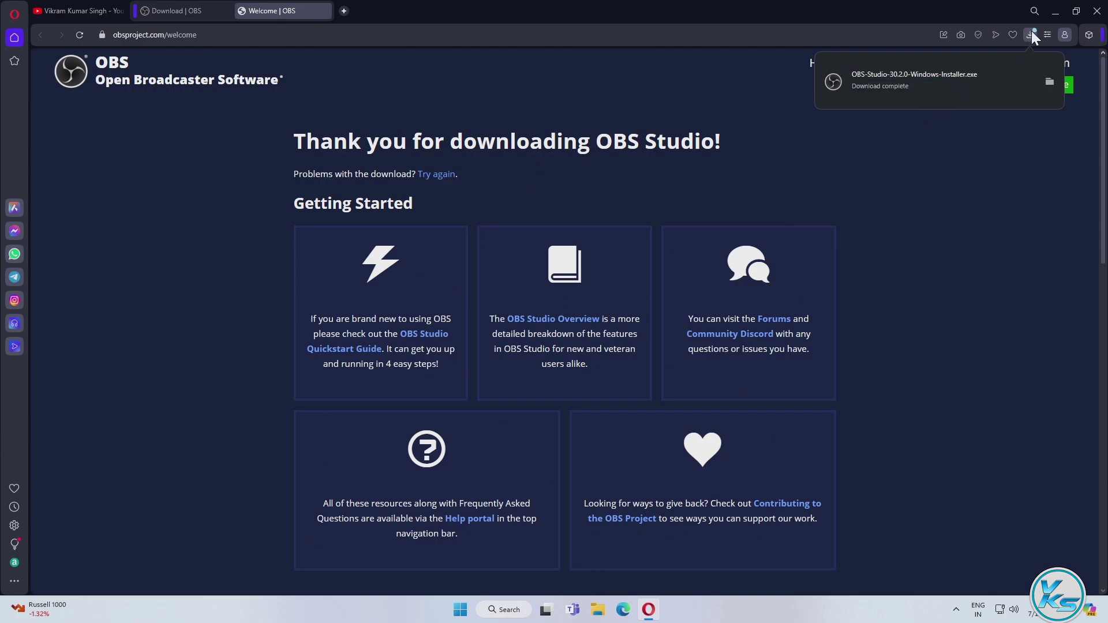
- Move the OBS installer to an empty area of the desktop and unblock it in its file properties
click(1056, 13)
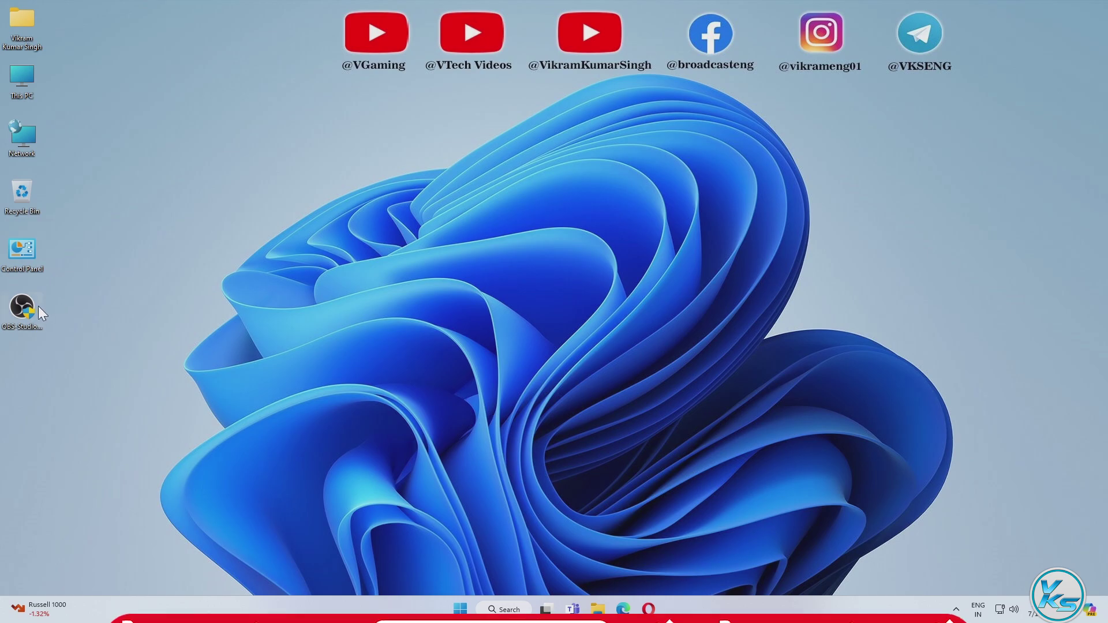
drag(35, 307, 189, 106)
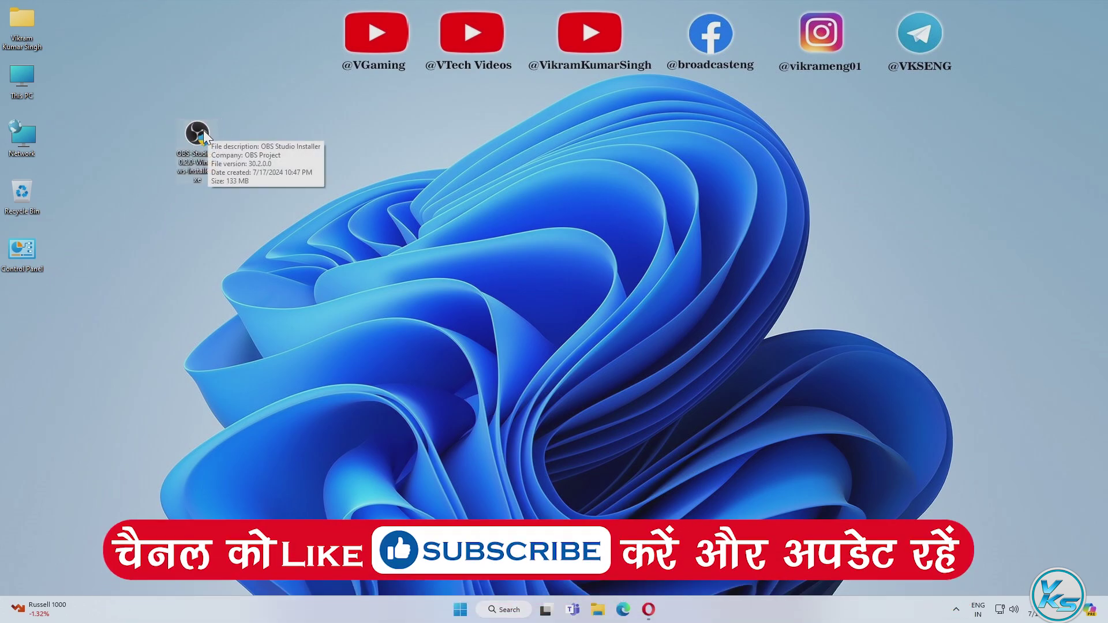
double_click(197, 134)
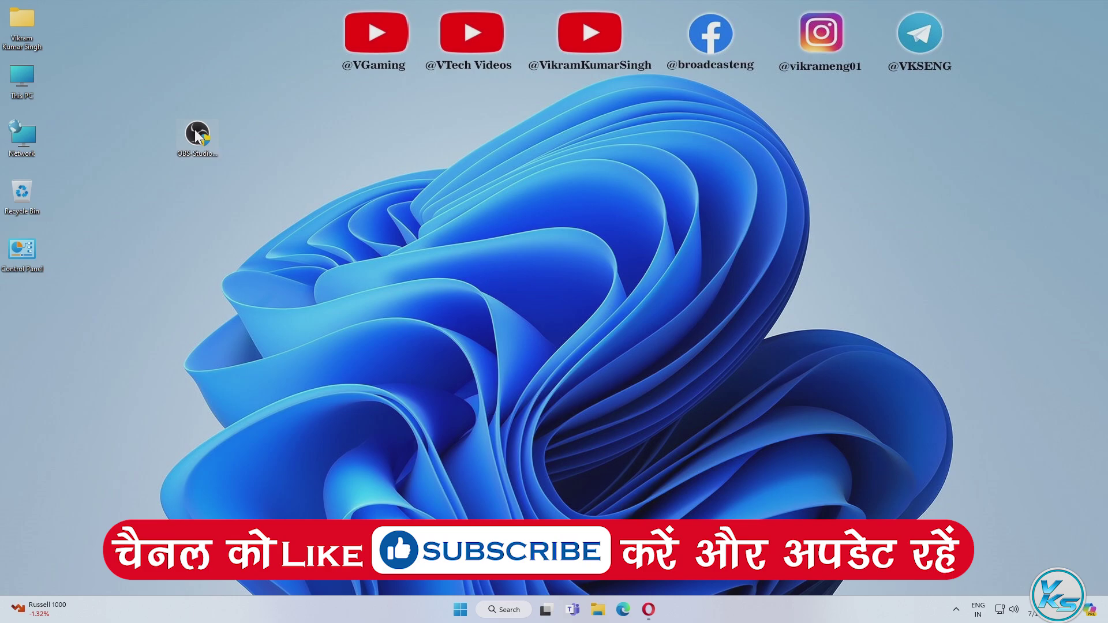
right_click(197, 134)
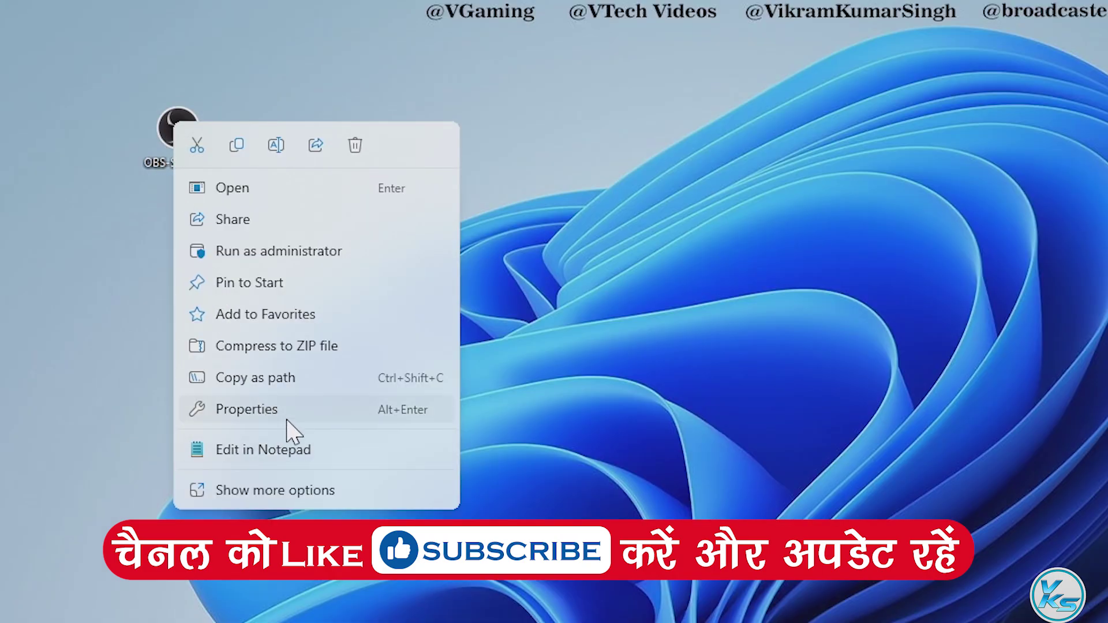
click(261, 299)
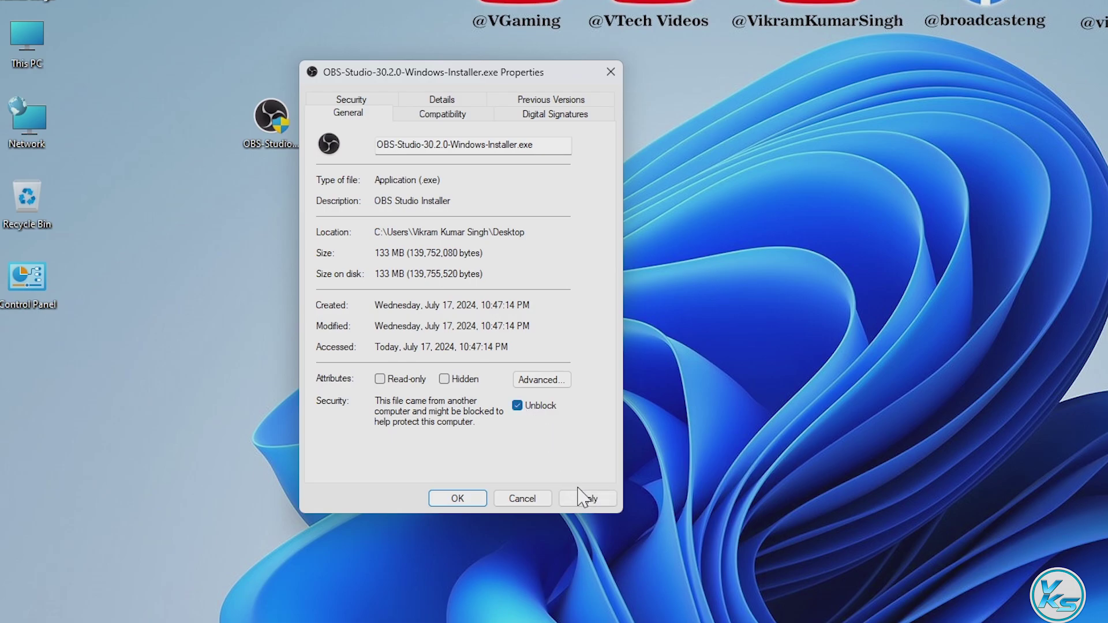
click(587, 498)
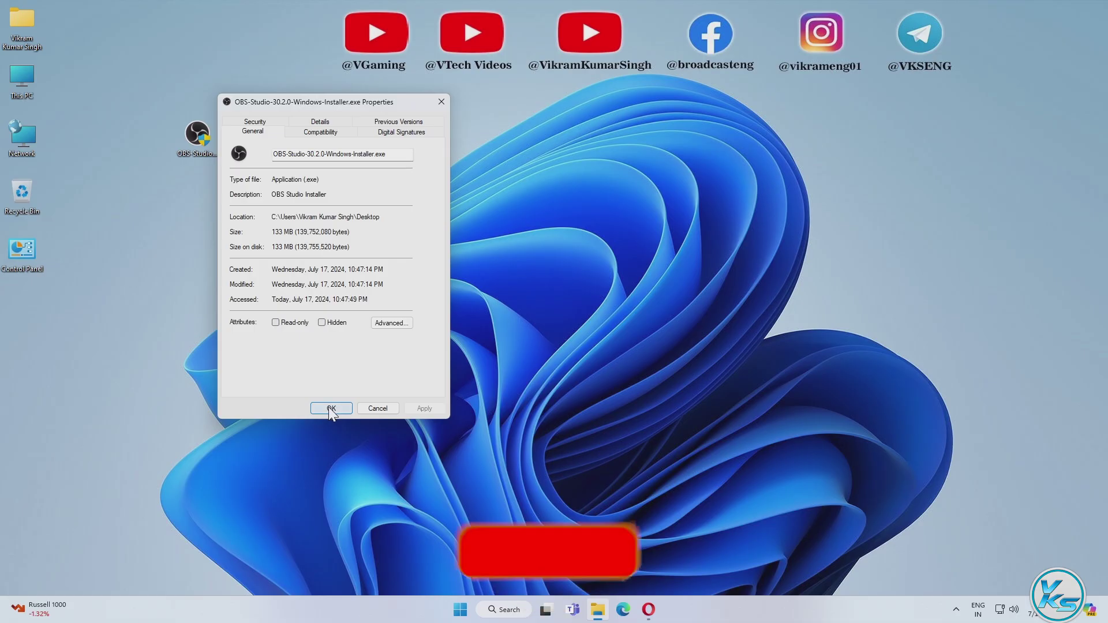
click(457, 499)
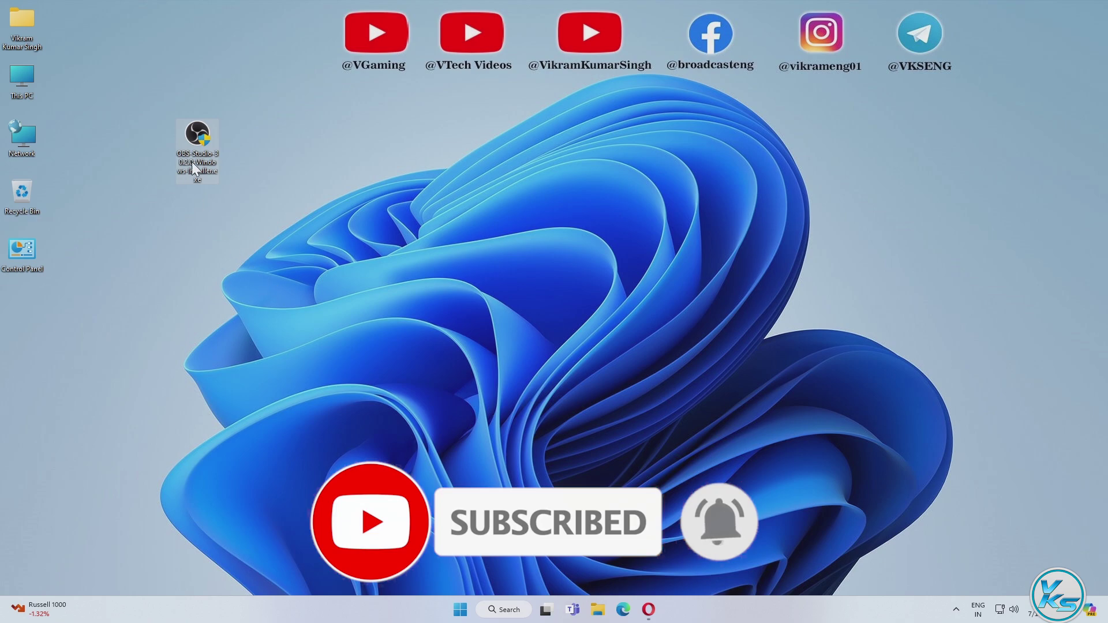
- Run the OBS Studio installer as administrator and allow it to make changes to the device
mouse_move(192, 133)
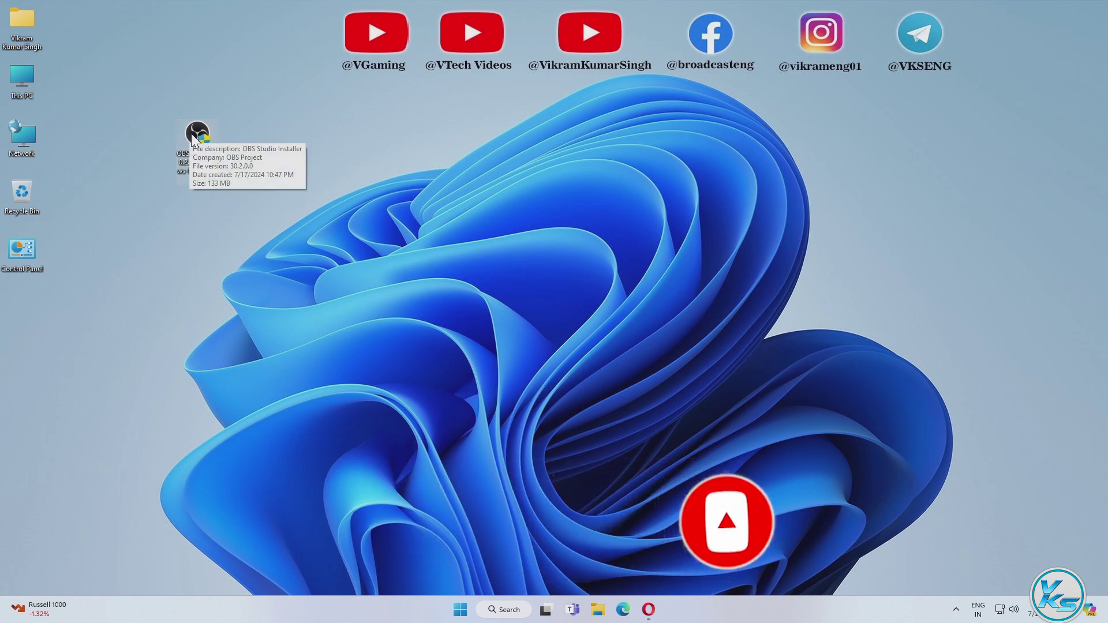
right_click(192, 131)
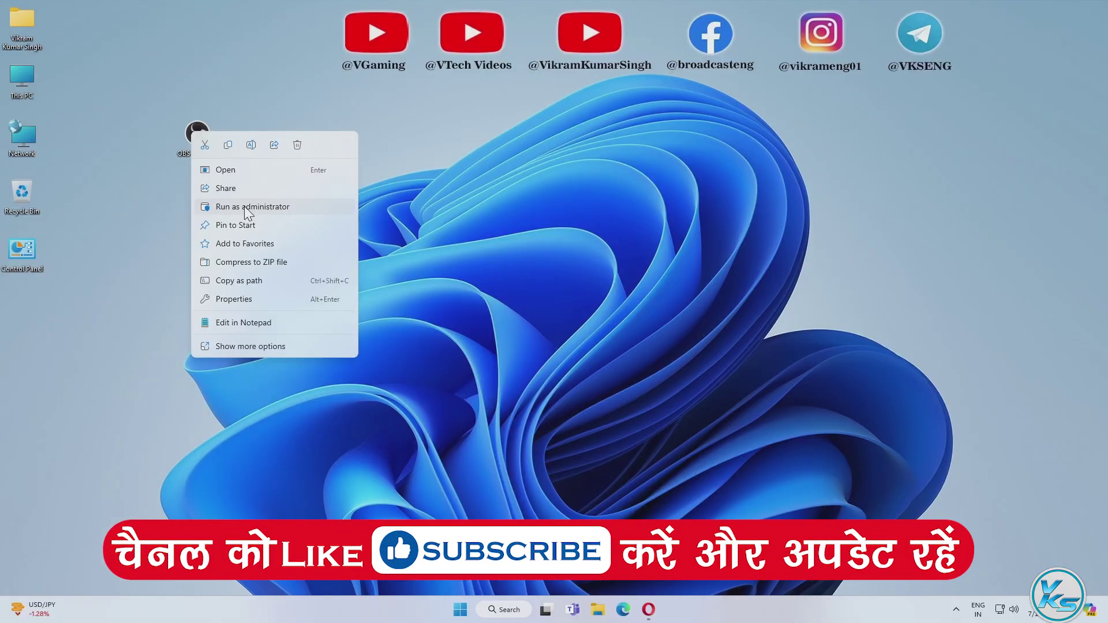
click(231, 229)
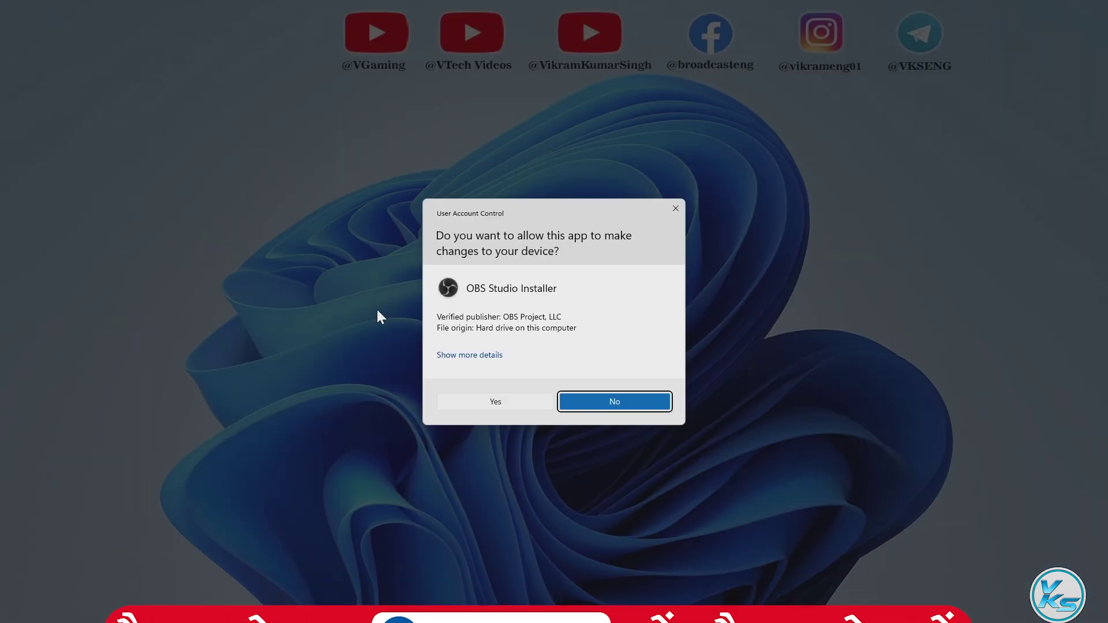
click(479, 401)
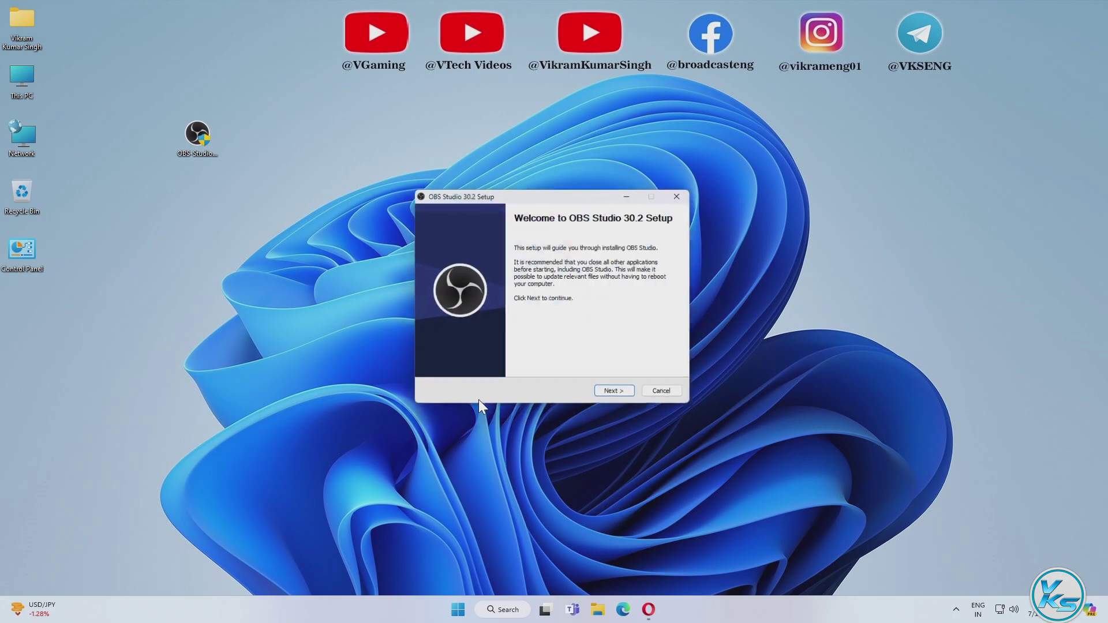
- Accept the license terms and install OBS Studio in the default folder C:\Program Files\obs-studio
drag(554, 199, 567, 159)
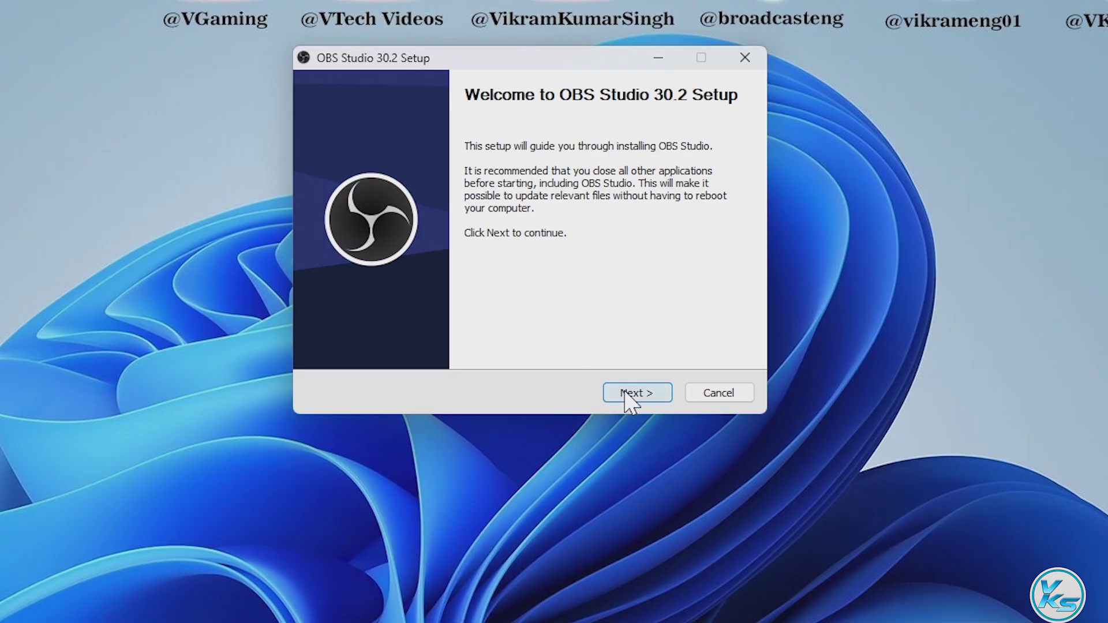
click(631, 398)
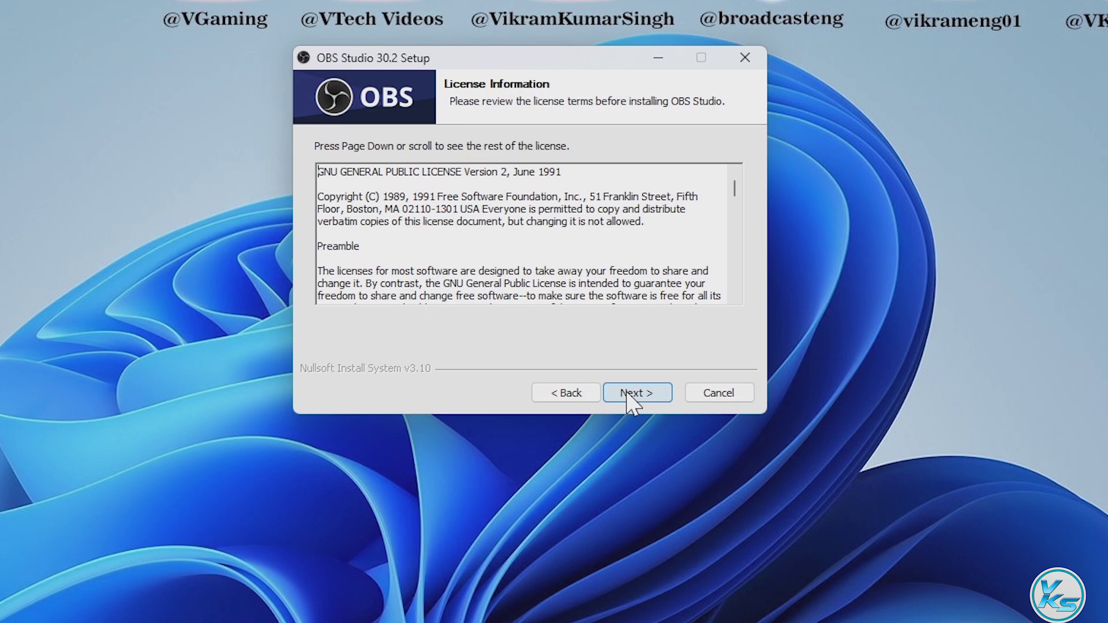
click(627, 394)
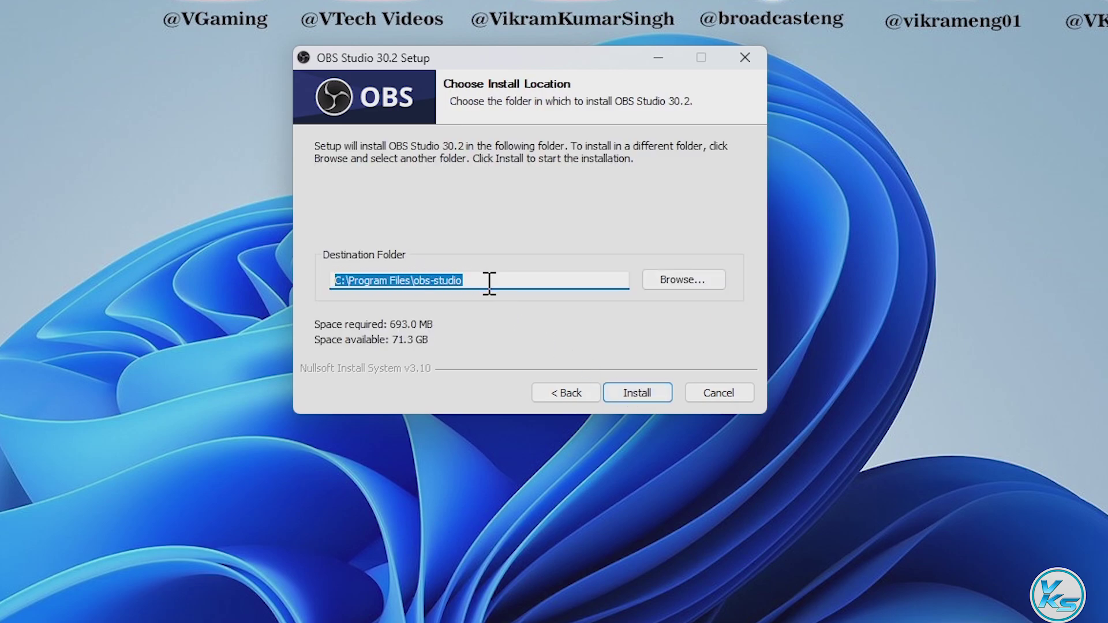
click(683, 280)
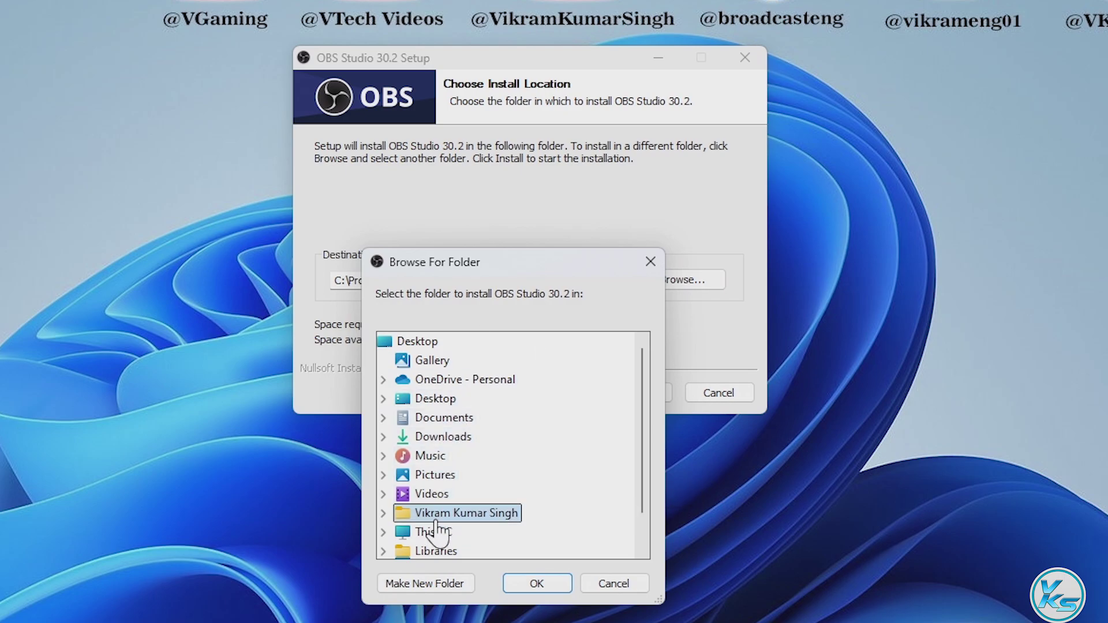
click(614, 584)
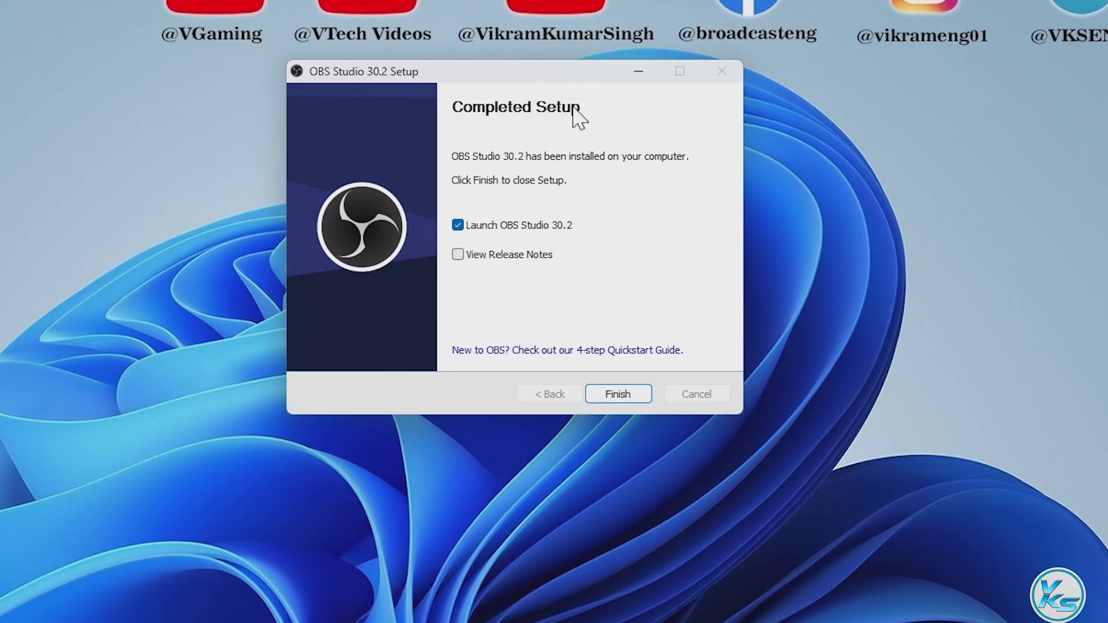
- Finish the OBS Studio setup with the option to launch OBS Studio 30.2 turned off
click(459, 227)
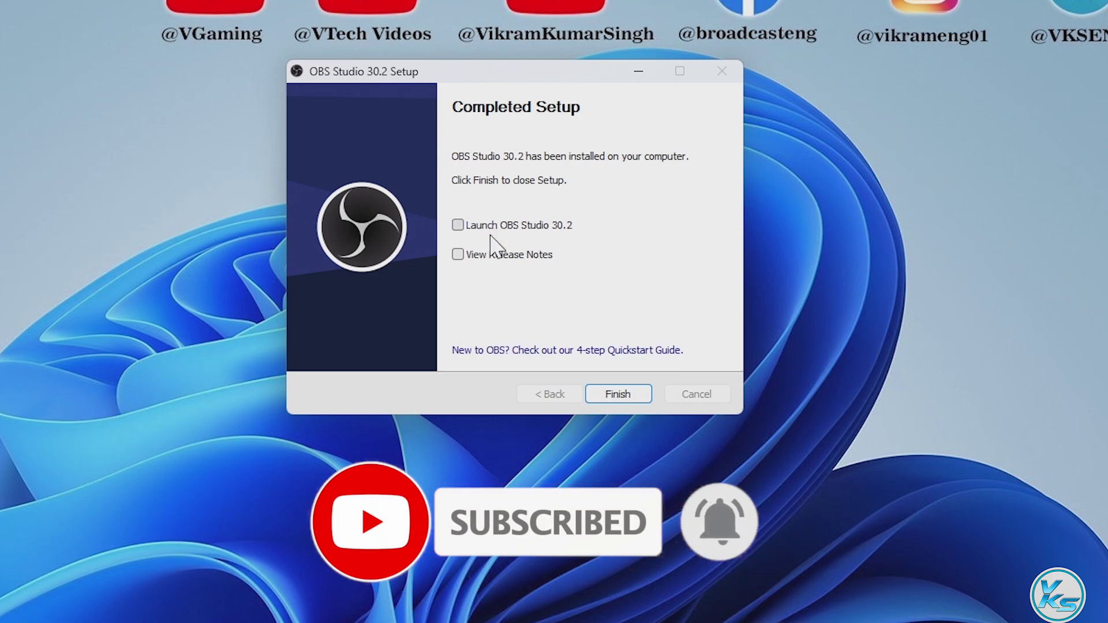
click(622, 397)
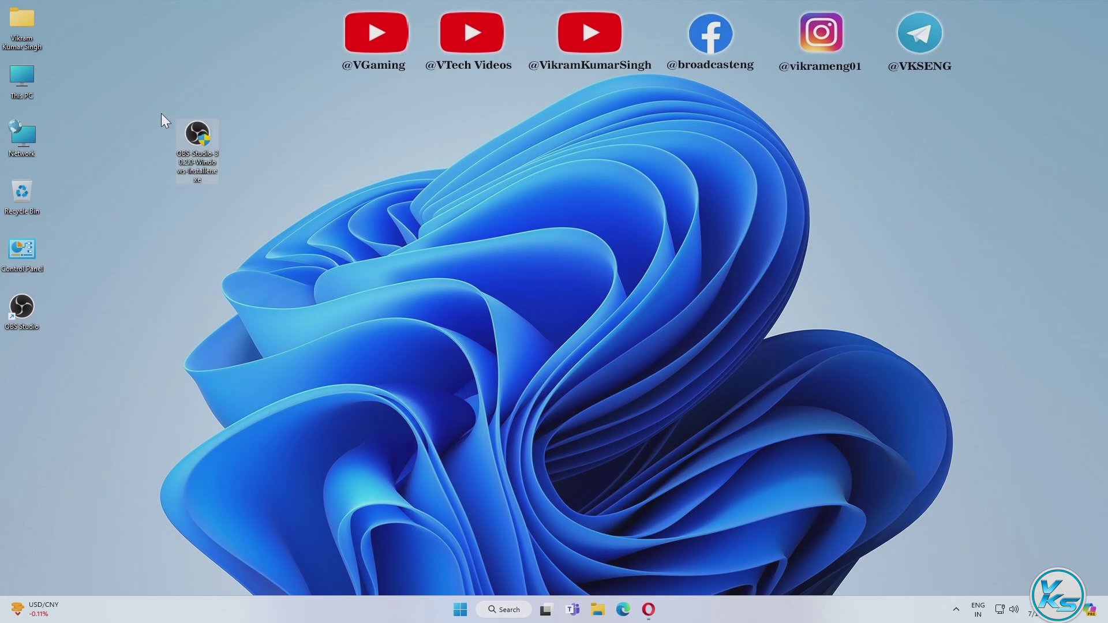
- Permanently delete the OBS Studio installer file from the desktop
drag(169, 131, 249, 209)
key(shift+Delete)
key(Return)
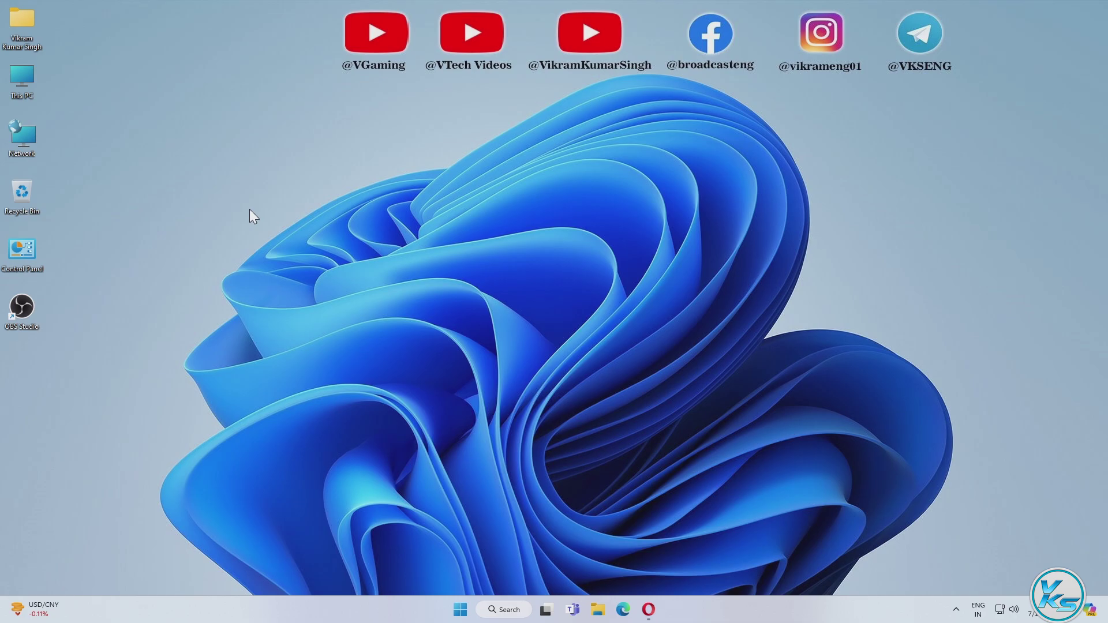